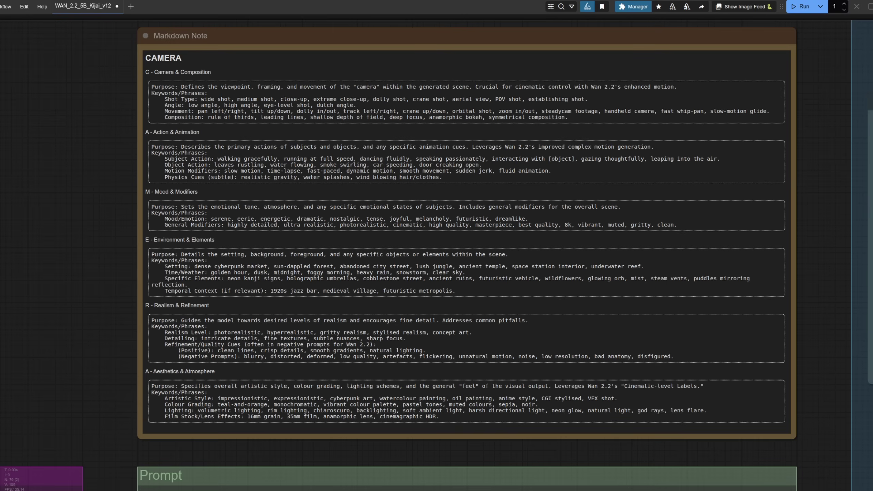
Jump to the Prompt group showing the WanVideo TextEncode positive and negative prompts.
{"action": "key", "text": "2"}
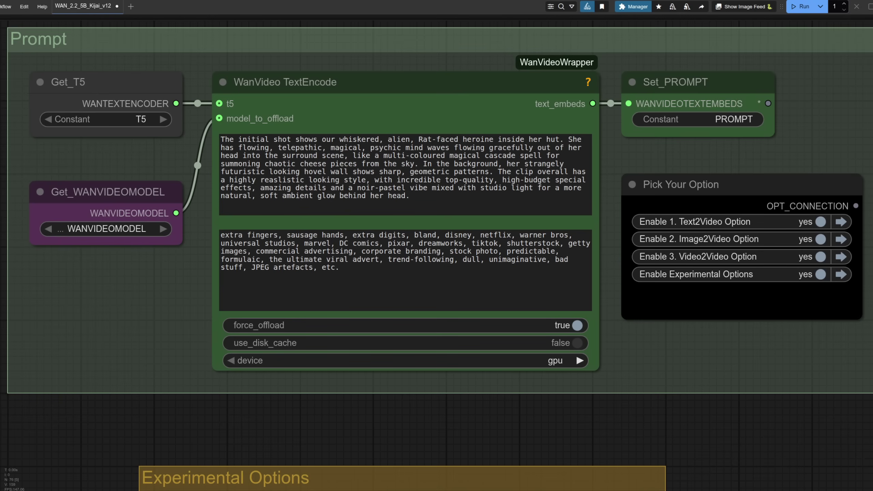
Use group shortcut 3 to jump to the Text2Video Option group and its rat-faced heroine clip preview.
{"action": "key", "text": "3"}
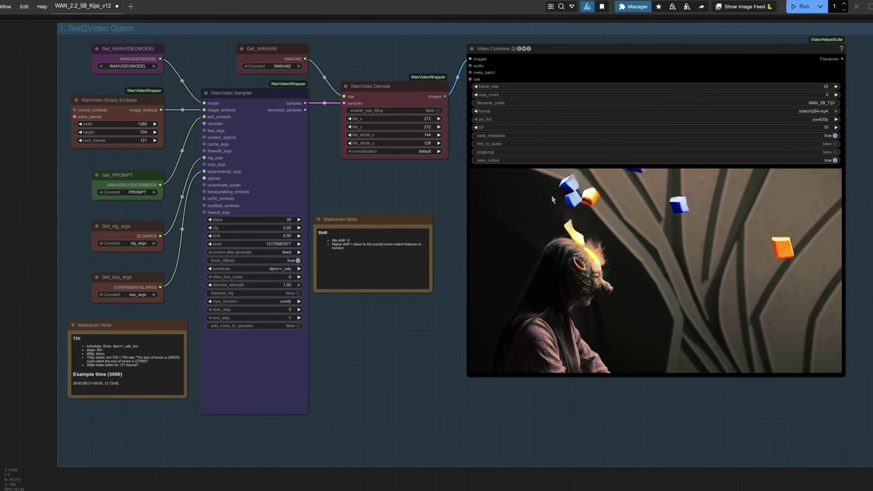
Pan and zoom to the Text2Video WanVideo Sampler's lower settings and the Shift note beside it.
{"action": "left_click_drag", "start_coordinate": [171, 257], "coordinate": [331, 398]}
{"action": "scroll", "coordinate": [333, 292], "scroll_direction": "up", "scroll_amount": 6}
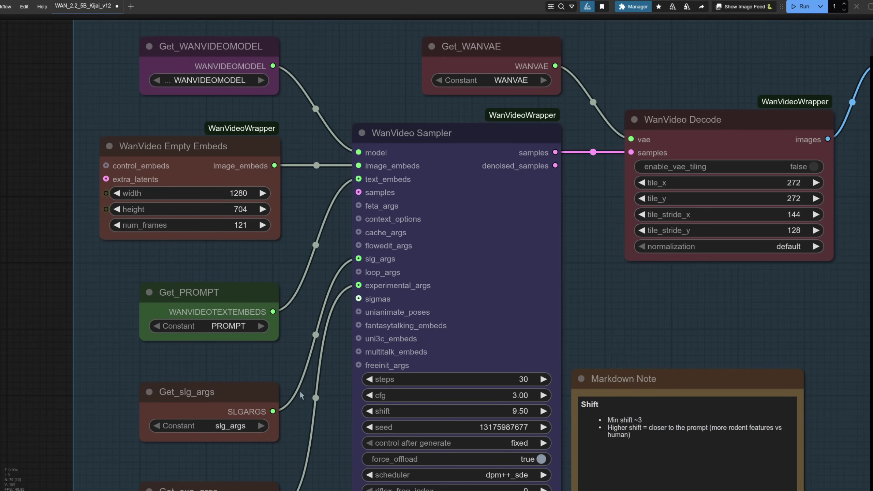
{"action": "left_click_drag", "start_coordinate": [294, 446], "coordinate": [282, 208]}
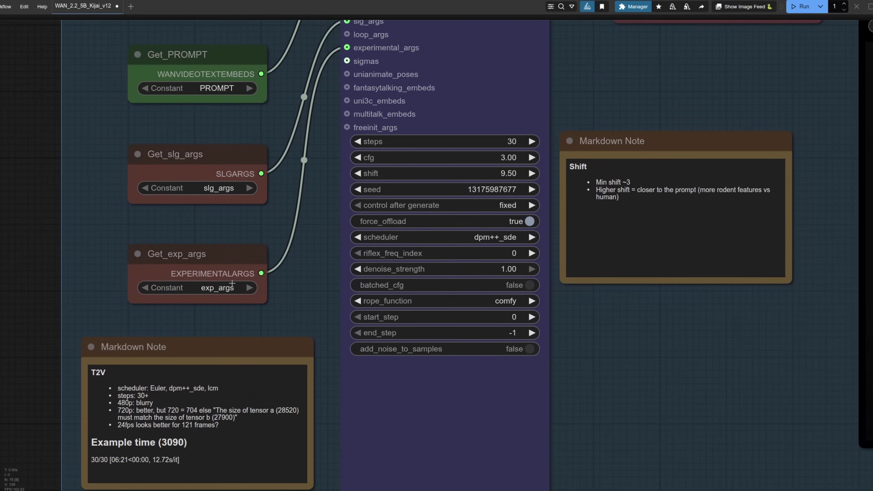
{"action": "left_click_drag", "start_coordinate": [331, 399], "coordinate": [495, 222]}
Zoom in and review the Text2Video sampler's available scheduler options.
{"action": "scroll", "coordinate": [453, 211], "scroll_direction": "up", "scroll_amount": 2}
{"action": "scroll", "coordinate": [452, 211], "scroll_direction": "up", "scroll_amount": 3}
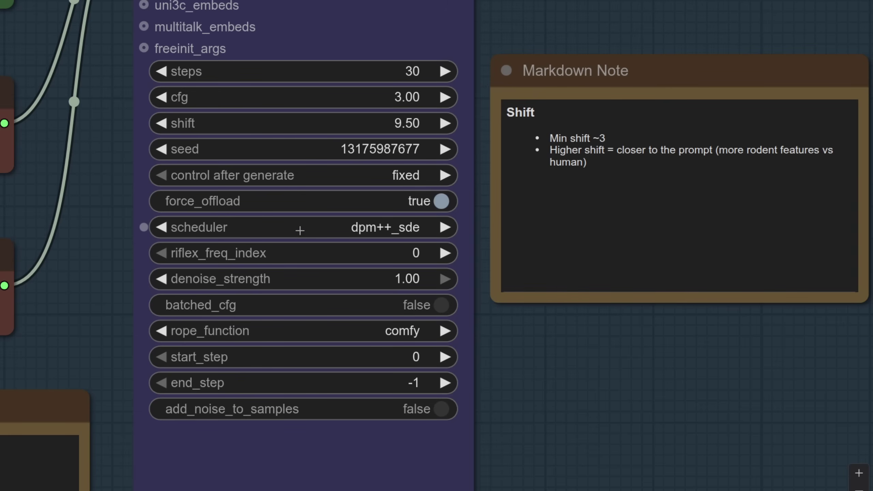
{"action": "left_click", "coordinate": [300, 230]}
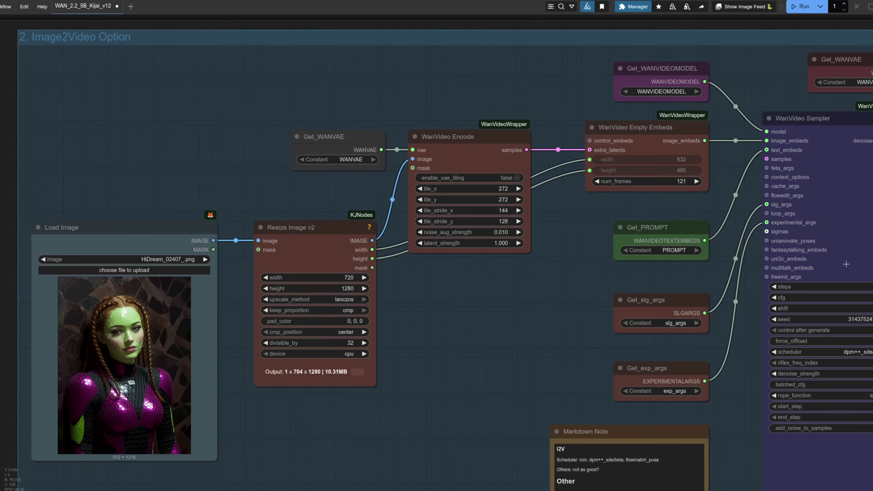
Pan across the Image2Video group to its sampler (30 steps, cfg 3.50, shift 5.00) and Video Combine preview.
{"action": "scroll", "coordinate": [433, 239], "scroll_direction": "down", "scroll_amount": 5}
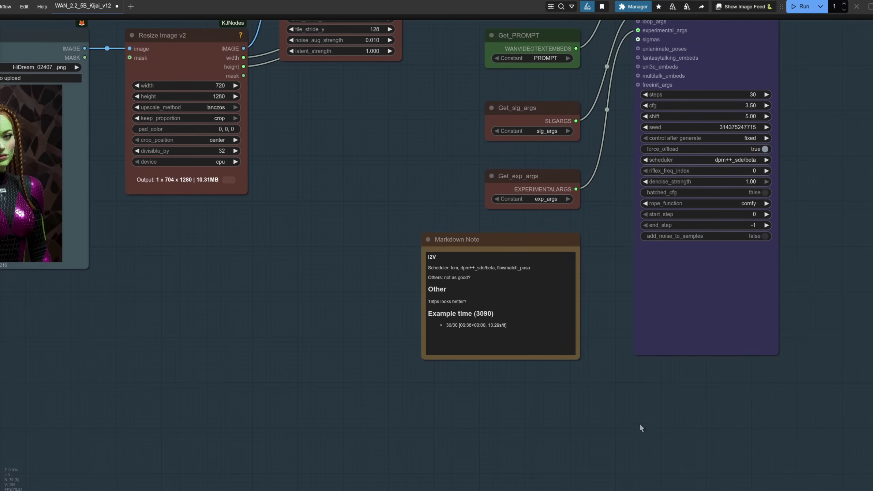
{"action": "scroll", "coordinate": [671, 427], "scroll_direction": "down", "scroll_amount": 5}
{"action": "left_click_drag", "start_coordinate": [482, 230], "coordinate": [245, 285]}
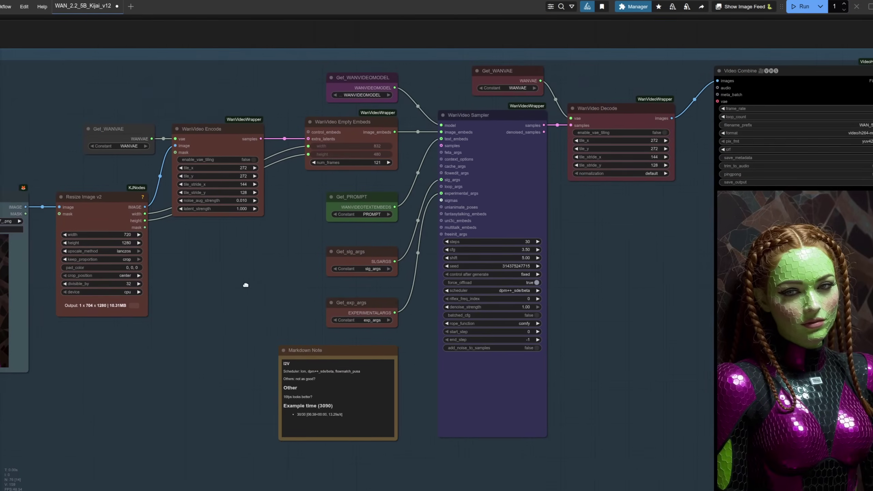
{"action": "scroll", "coordinate": [699, 305], "scroll_direction": "down", "scroll_amount": 3}
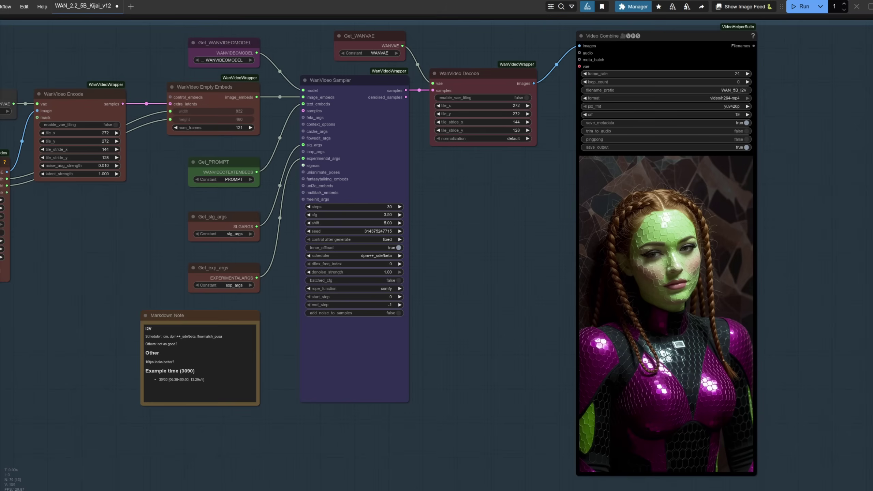
Jump ahead with group shortcut 3 toward the Video2Video Option group.
{"action": "key", "text": "3"}
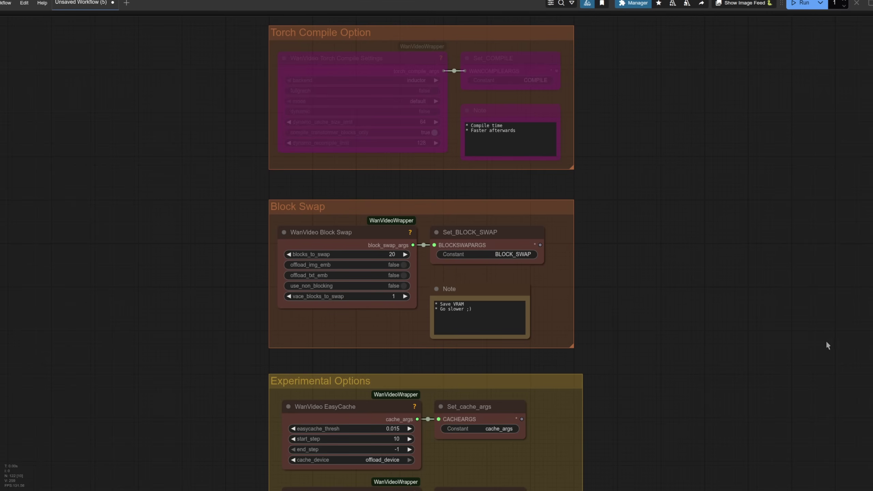
{"action": "left_click_drag", "start_coordinate": [669, 426], "coordinate": [670, 138]}
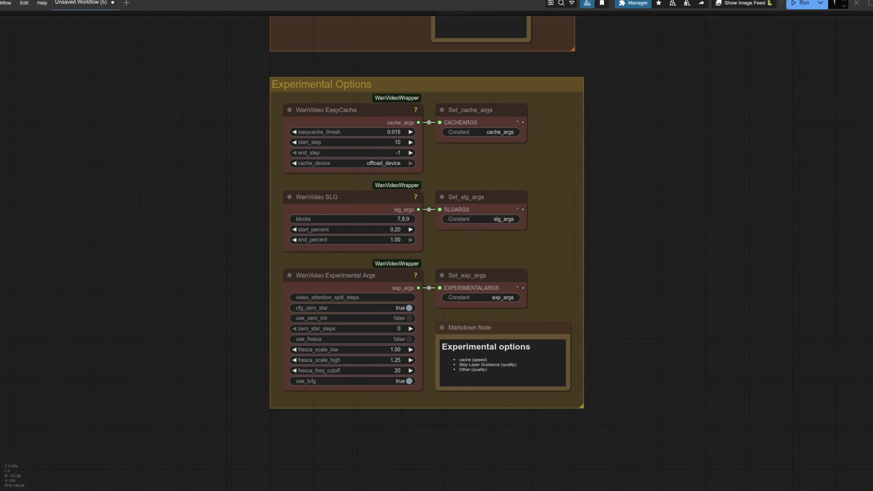
{"action": "scroll", "coordinate": [426, 253], "scroll_direction": "up", "scroll_amount": 5}
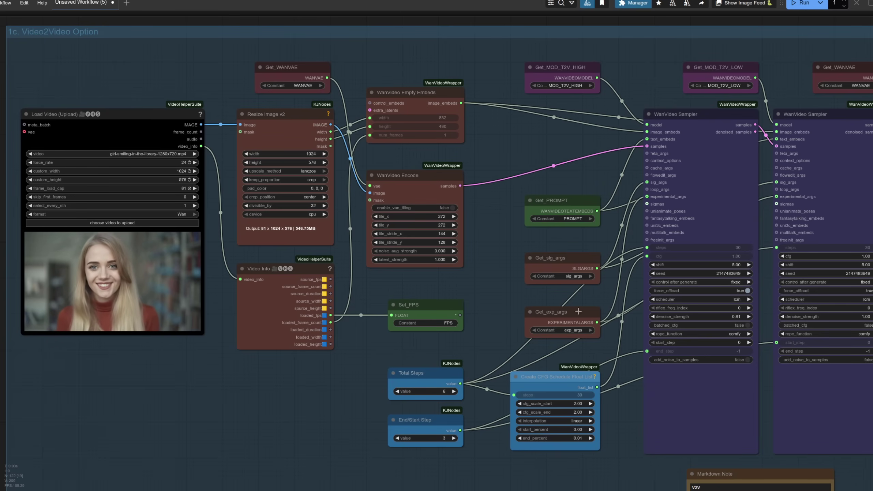
Zoom in to compare the Video2Video samplers' denoise_strength settings, then zoom back out.
{"action": "scroll", "coordinate": [476, 330], "scroll_direction": "down", "scroll_amount": 5}
{"action": "scroll", "coordinate": [558, 262], "scroll_direction": "up", "scroll_amount": 12}
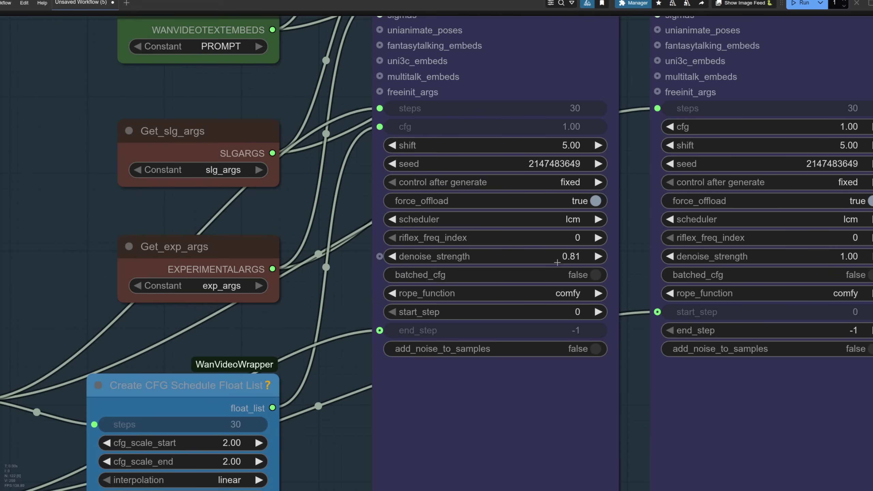
{"action": "scroll", "coordinate": [557, 262], "scroll_direction": "down", "scroll_amount": 8}
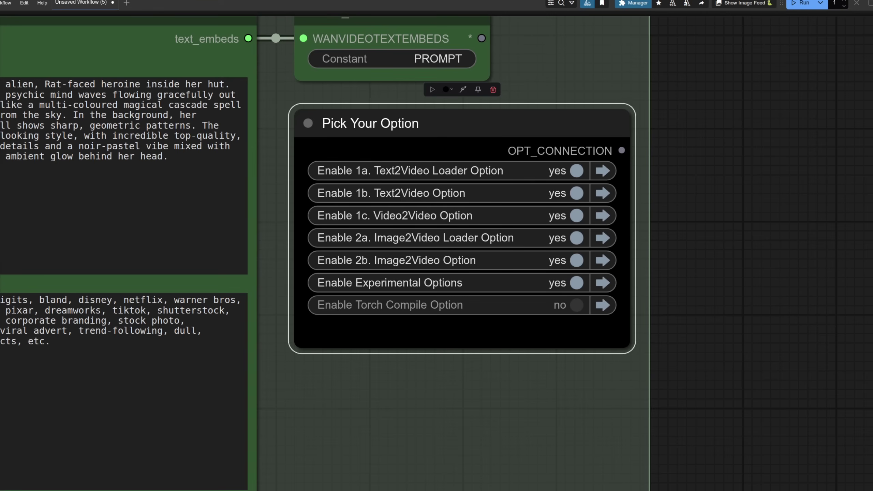
Set options 1a, 1b and 1c to no in Pick Your Option, then jump to the 2a Image2Video Loader group.
{"action": "left_click", "coordinate": [448, 172]}
{"action": "left_click", "coordinate": [450, 191]}
{"action": "left_click", "coordinate": [453, 213]}
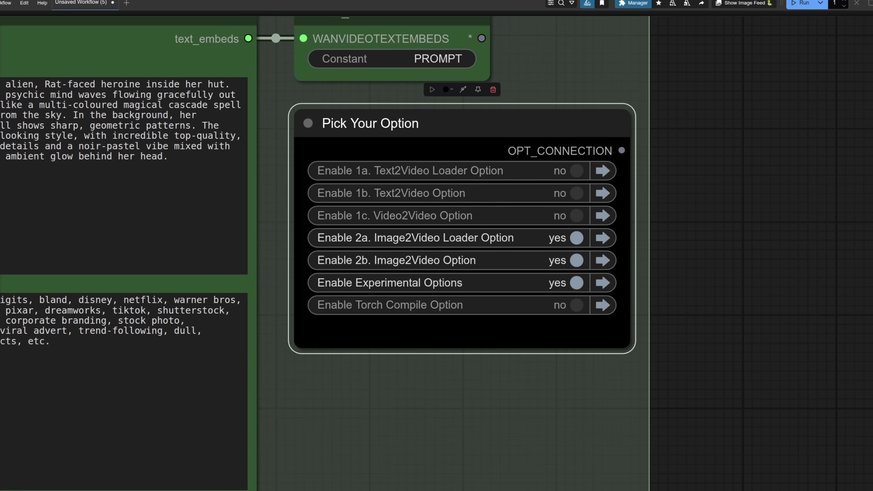
{"action": "left_click", "coordinate": [603, 238]}
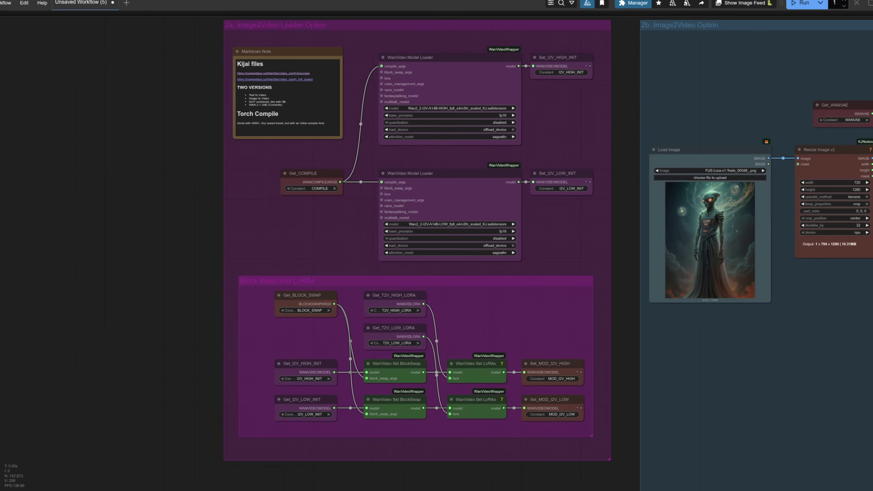
Zoom into the HIGH and LOW 14B WanVideo Model Loaders to read their model settings.
{"action": "scroll", "coordinate": [410, 108], "scroll_direction": "up", "scroll_amount": 8}
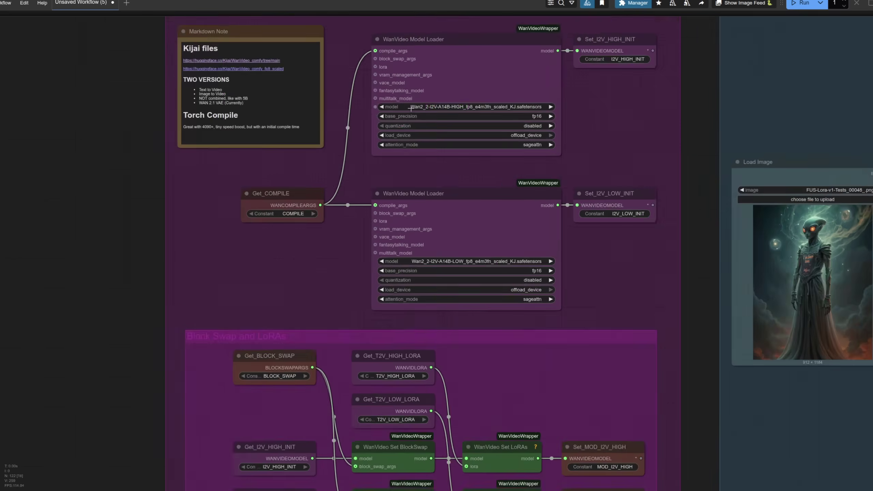
{"action": "scroll", "coordinate": [419, 104], "scroll_direction": "up", "scroll_amount": 3}
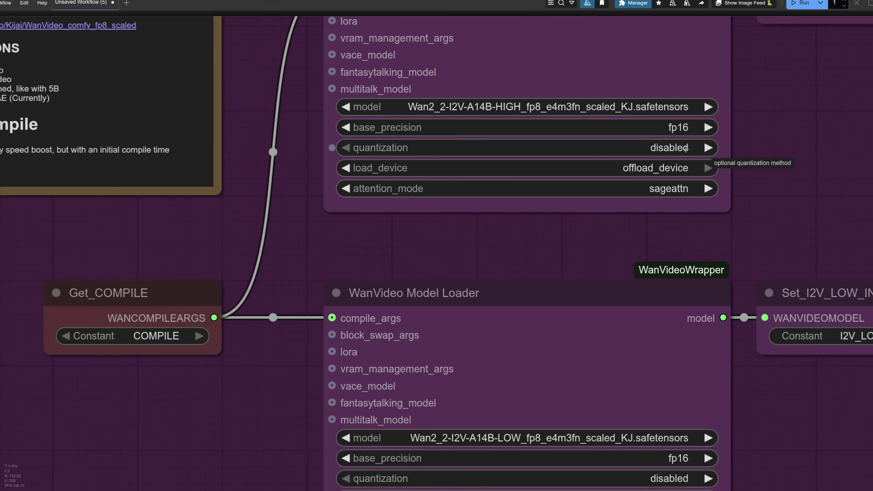
{"action": "scroll", "coordinate": [686, 148], "scroll_direction": "down", "scroll_amount": 5}
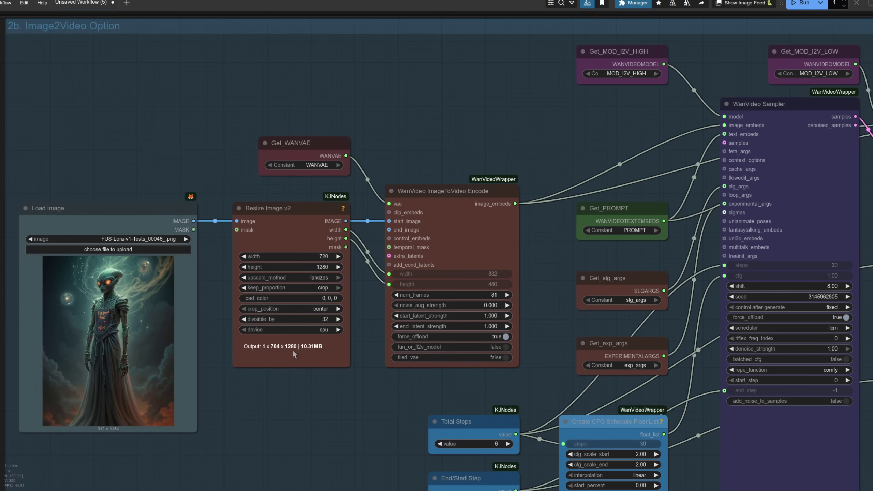
Move to the two Image2Video samplers and view the second sampler's scheduler choices, keeping lcm.
{"action": "key", "text": "2"}
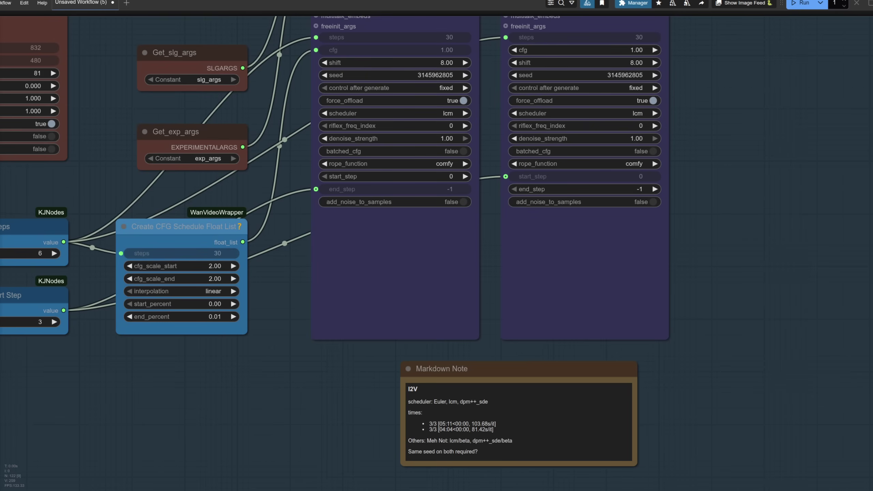
{"action": "left_click", "coordinate": [619, 112]}
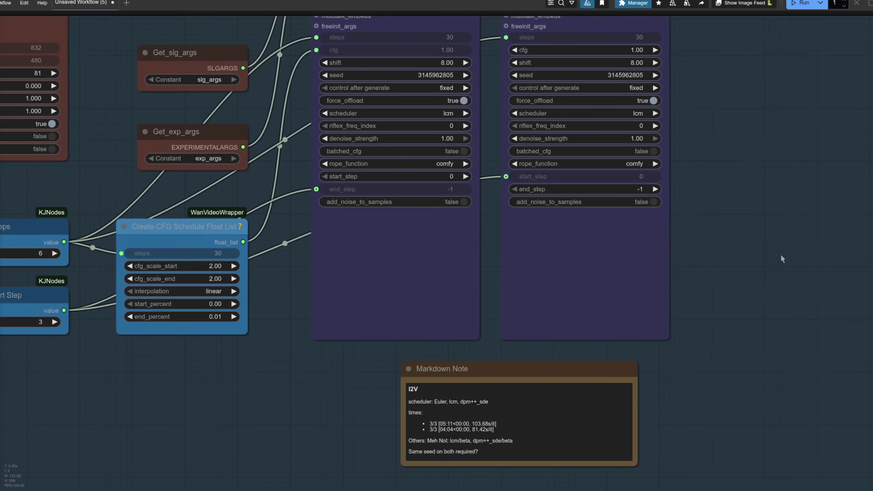
Zoom the canvas to read the I2V note's 103.68 and 81.42 s/it runs and scheduler ratings.
{"action": "scroll", "coordinate": [784, 268], "scroll_direction": "down", "scroll_amount": 5}
{"action": "scroll", "coordinate": [554, 320], "scroll_direction": "up", "scroll_amount": 3}
{"action": "scroll", "coordinate": [539, 310], "scroll_direction": "up", "scroll_amount": 5}
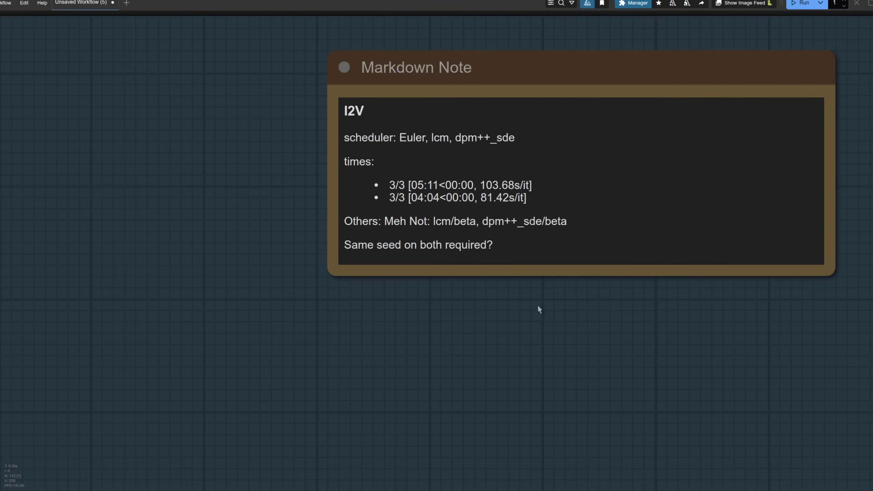